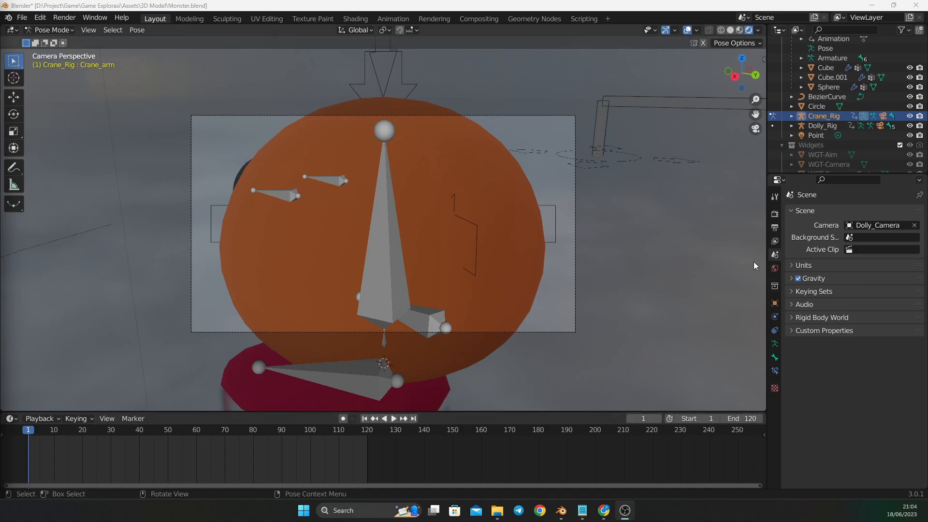
- Expand the Crane_Rig and Dolly_Rig hierarchies down to the Crane_Camera and Dolly_Camera data
left_click(792, 116)
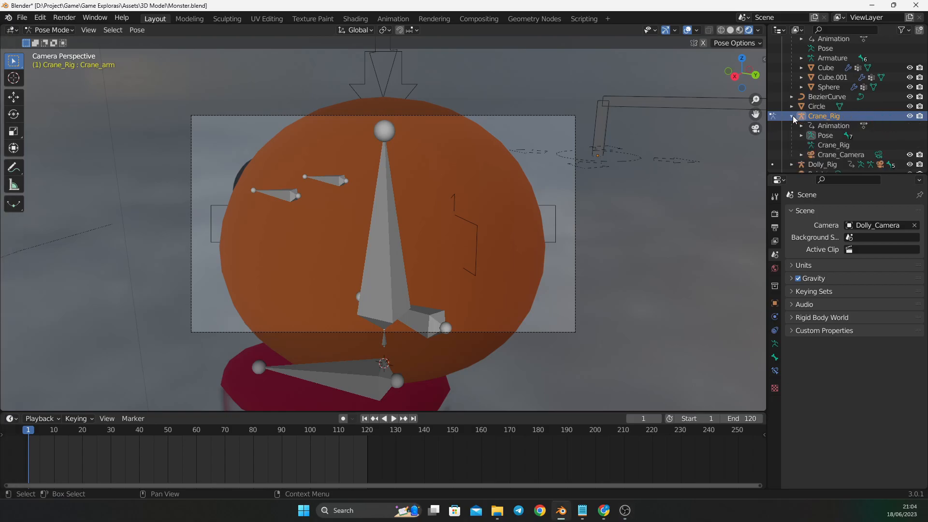
left_click(802, 155)
scroll(801, 152, "down", 2)
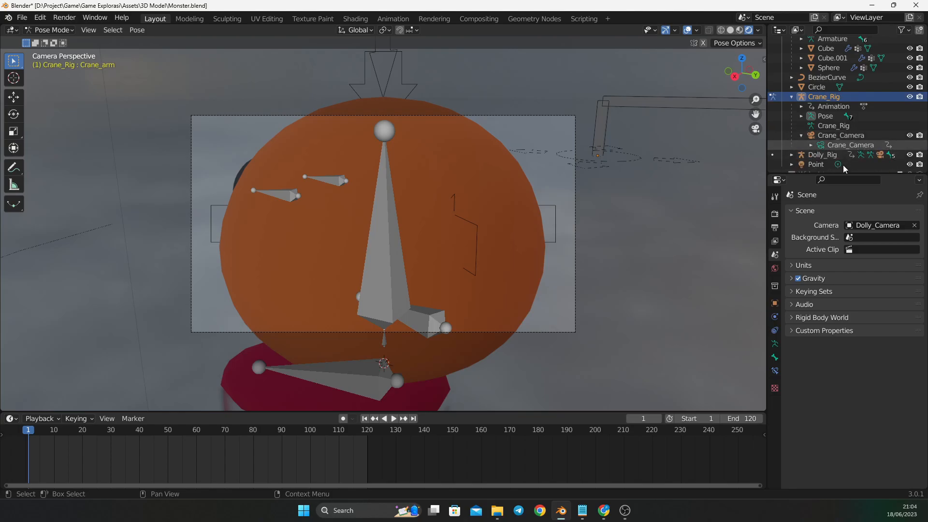
left_click(794, 154)
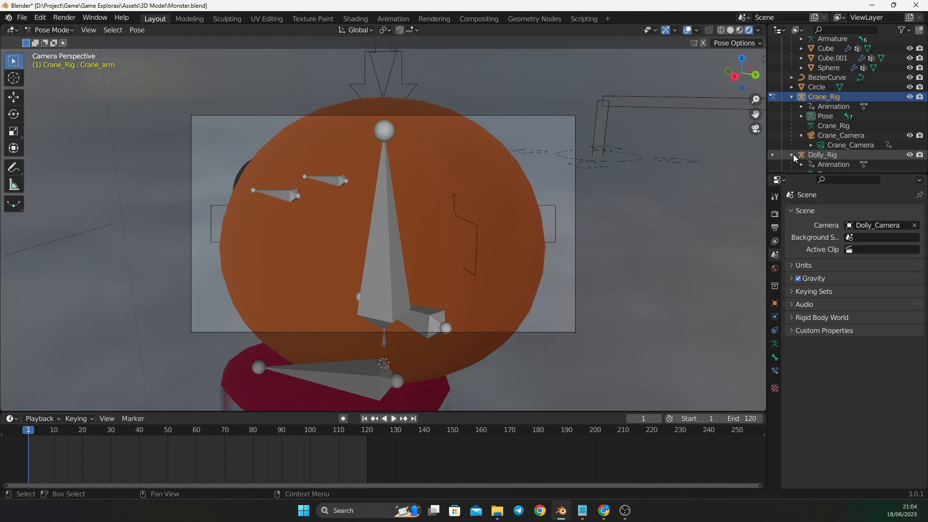
scroll(797, 152, "down", 4)
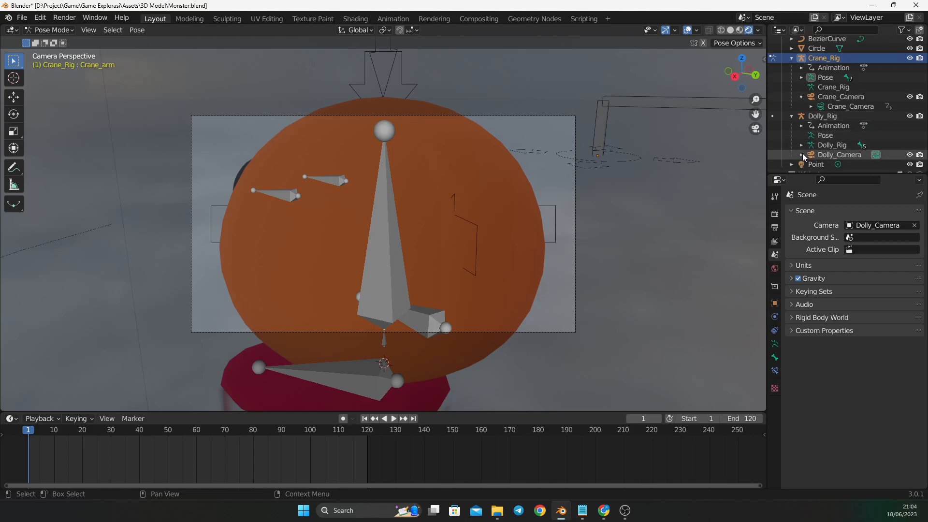
left_click(801, 156)
scroll(801, 155, "down", 2)
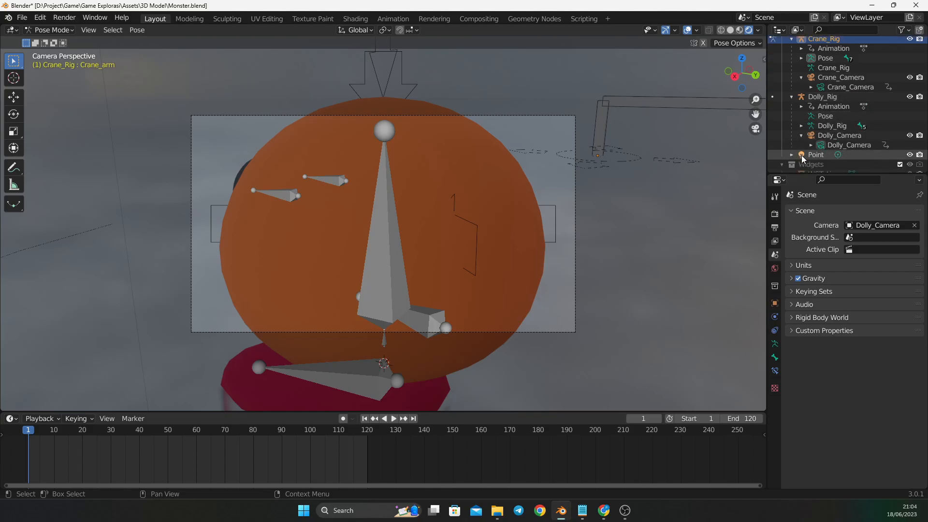
- Compare the views of Dolly_Camera and Crane_Camera by making each the active scene camera, ending on Dolly_Camera
left_click(843, 146)
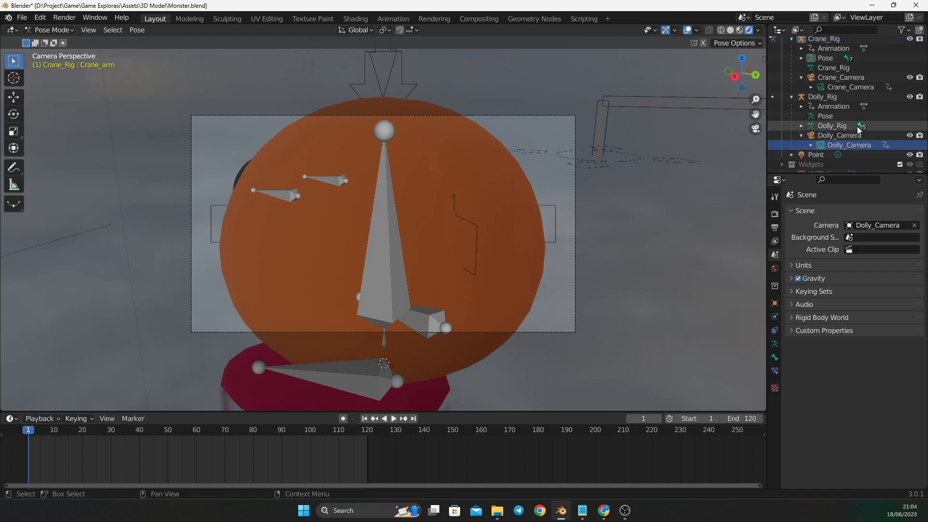
left_click(850, 90)
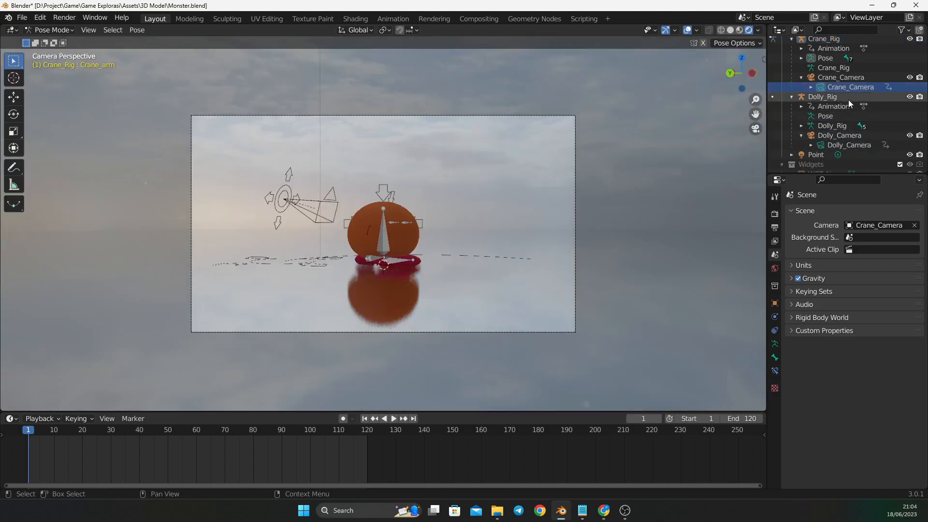
left_click(843, 144)
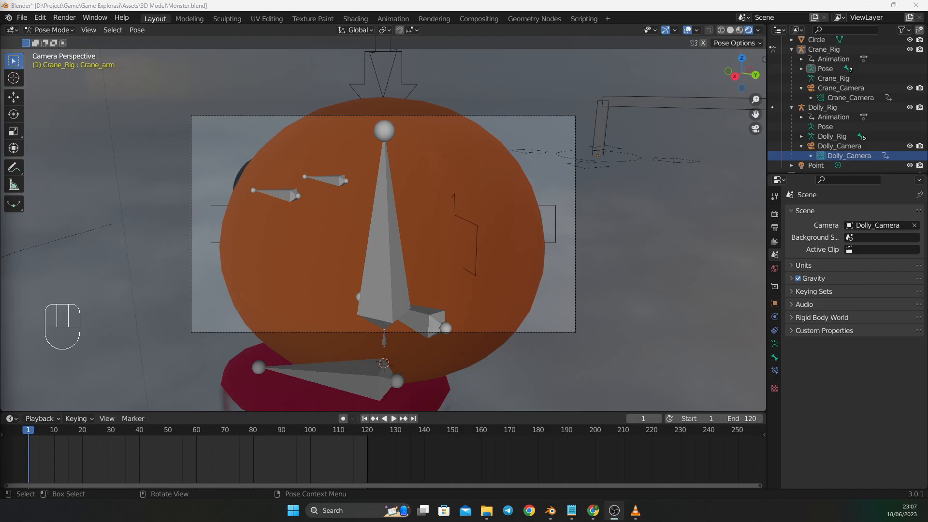
- Switch from Pose Mode to Object Mode and bind Dolly_Camera to a timeline marker at frame 1
left_click(44, 32)
left_click(49, 42)
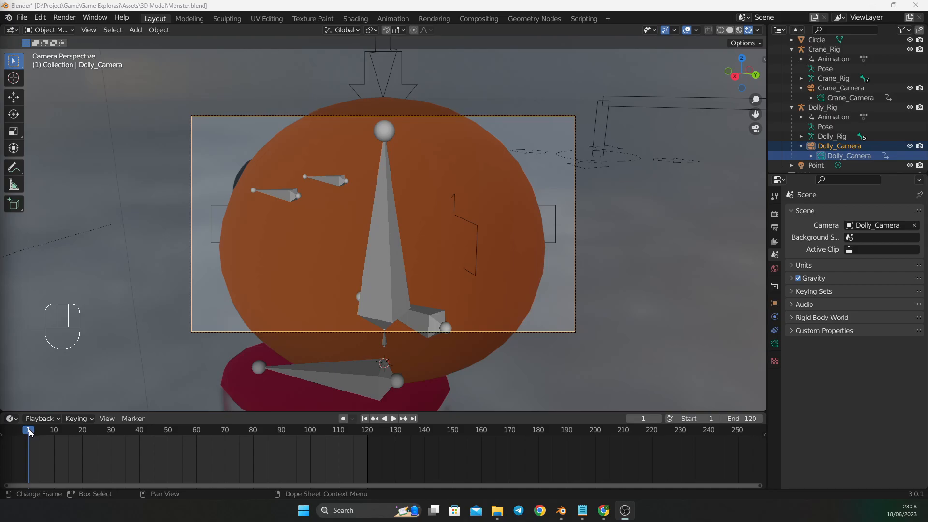
left_click(29, 433)
mouse_move(30, 430)
left_mouse_down()
mouse_move(40, 430)
mouse_move(29, 432)
left_mouse_up()
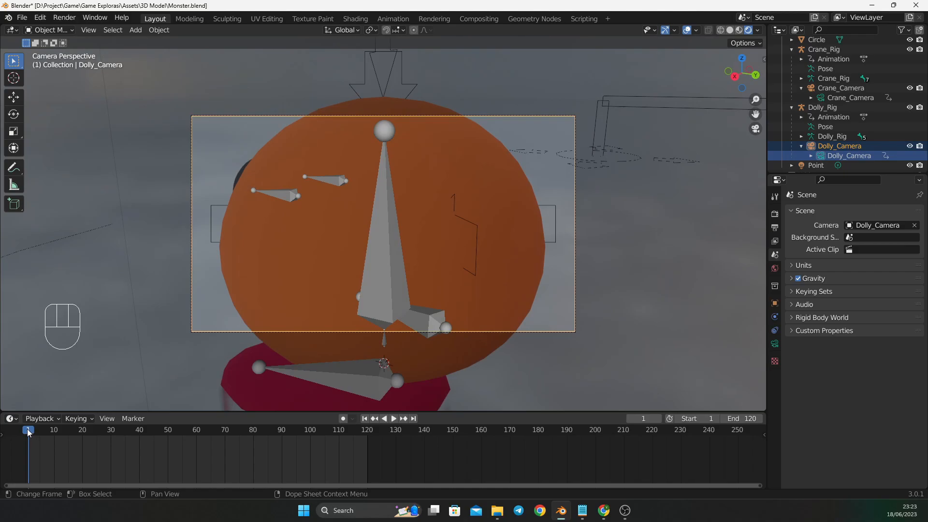
left_click(830, 154)
key("ctrl")
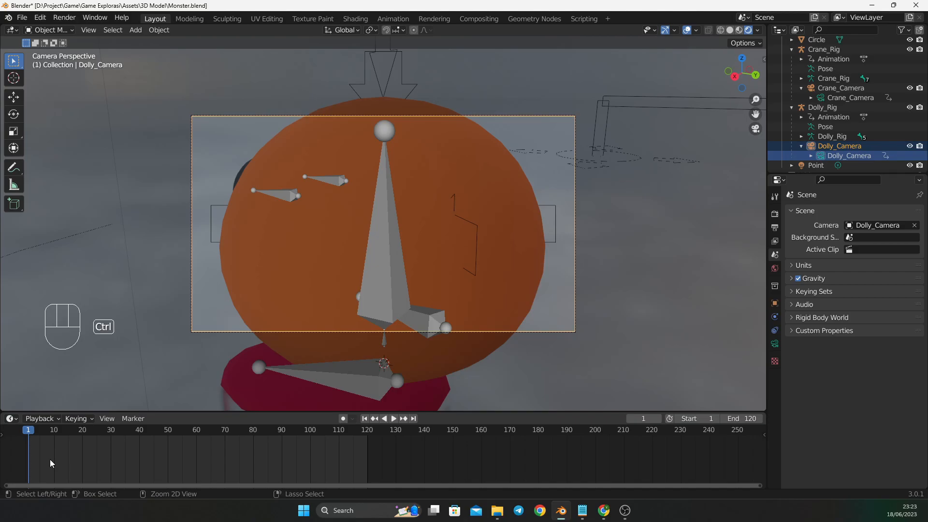
key("ctrl+b")
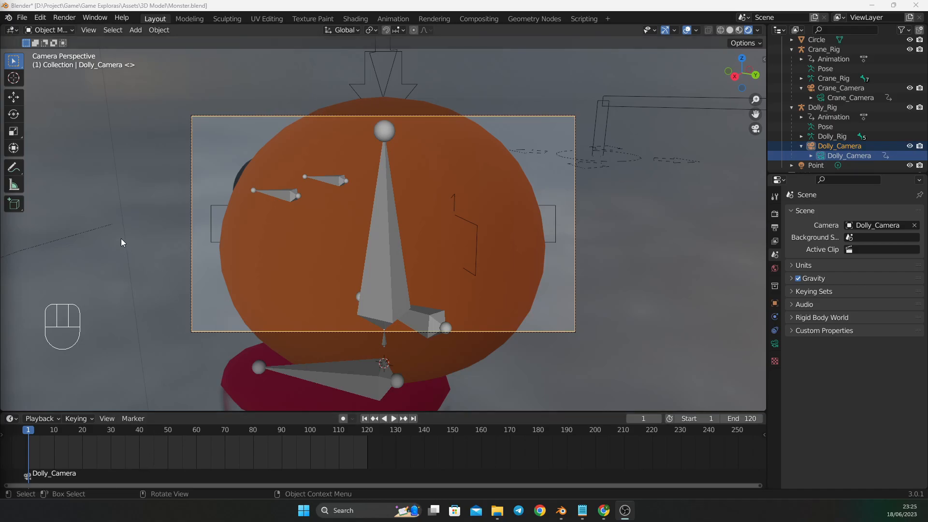
left_click(40, 31)
left_click(42, 30)
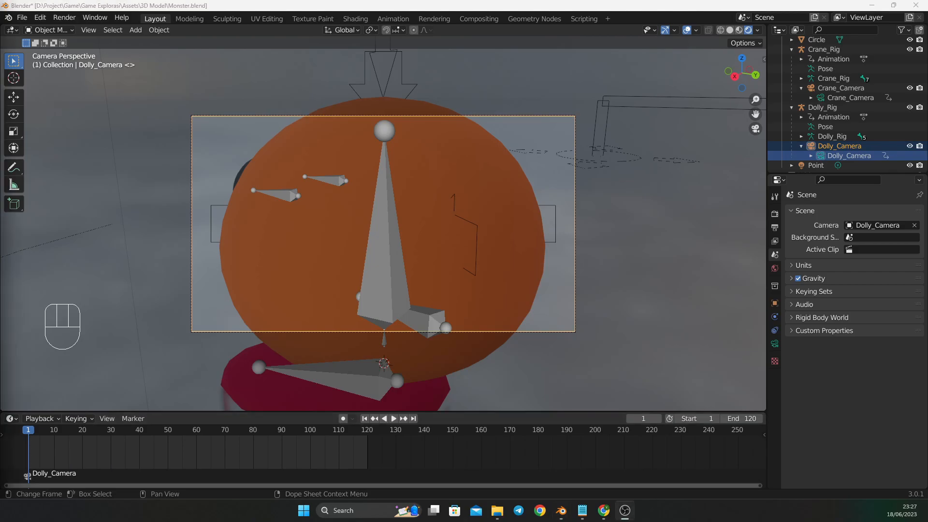
left_click(247, 5)
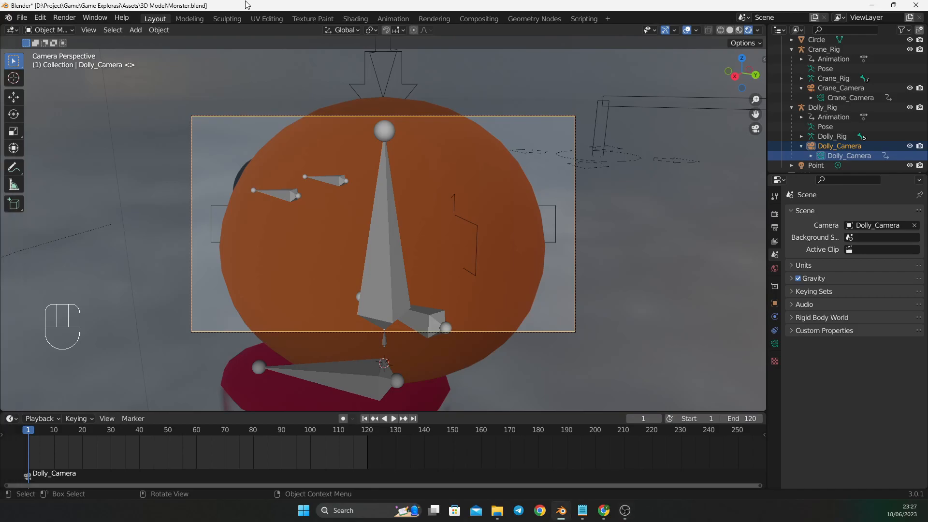
- Make Crane_Camera the active camera and bind it to a timeline marker at frame 70
left_click(225, 432)
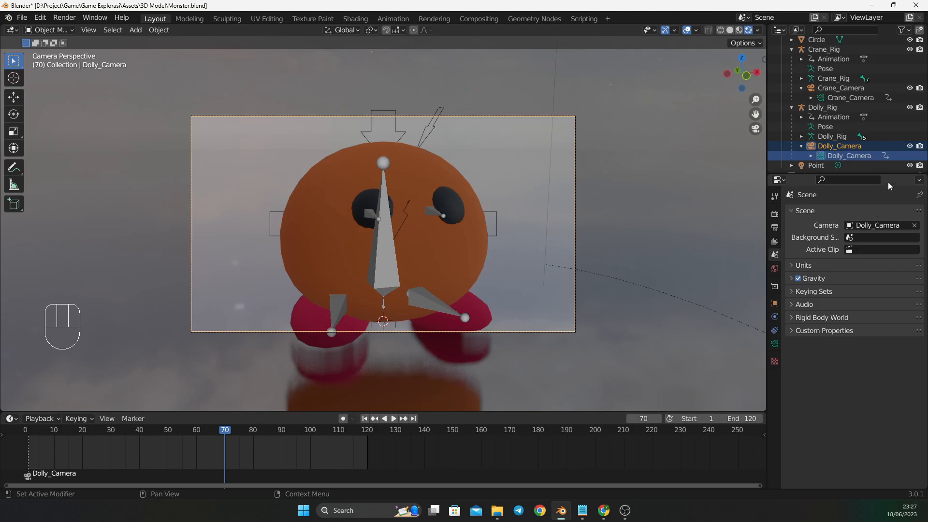
left_click(852, 97)
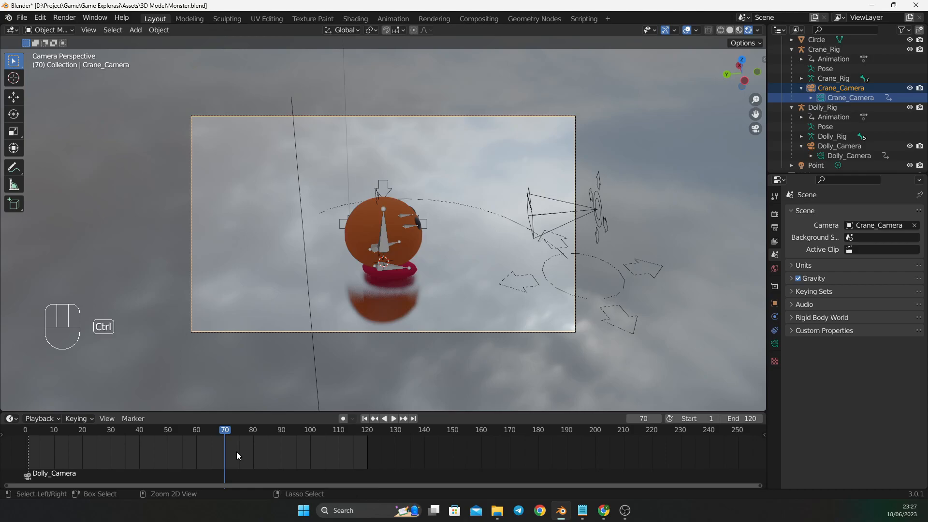
key("ctrl+b")
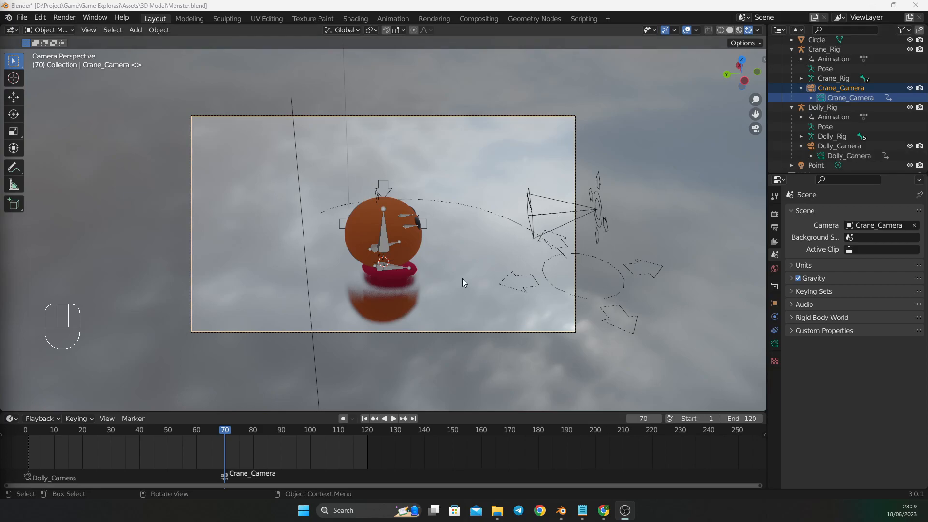
- Make Dolly_Camera the active camera again and bind it to a timeline marker at frame 100
left_click(311, 433)
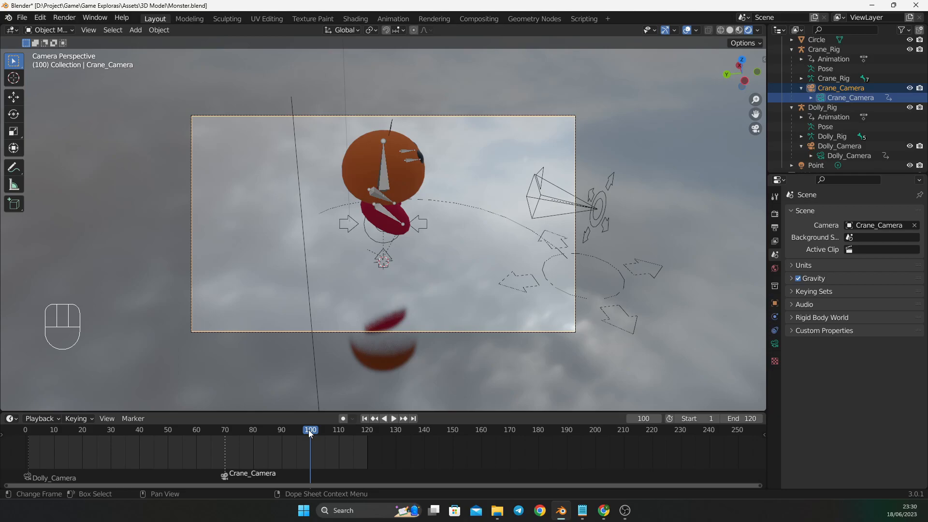
left_click(851, 156)
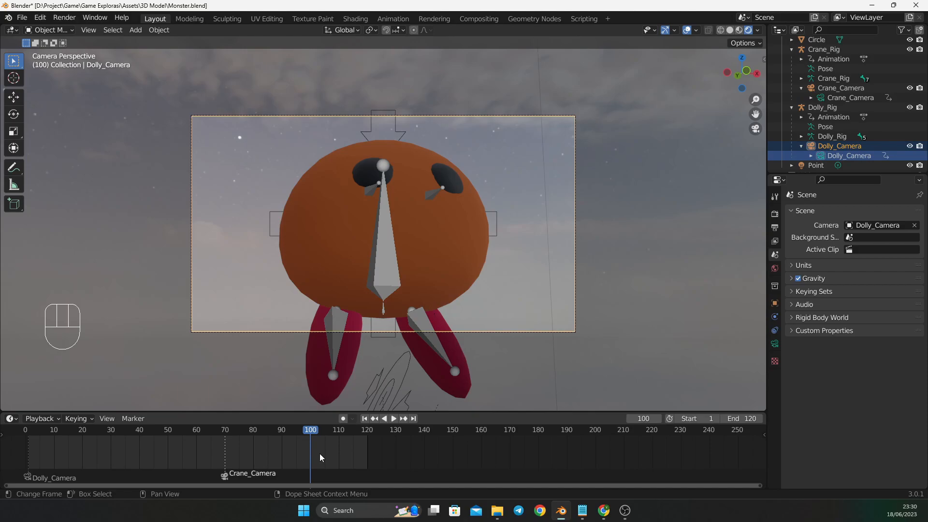
key("ctrl")
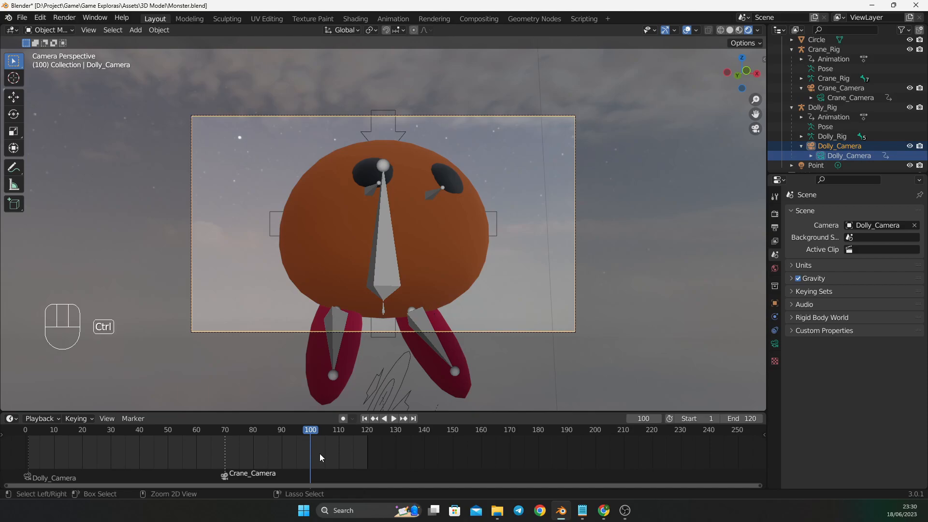
key("ctrl+b")
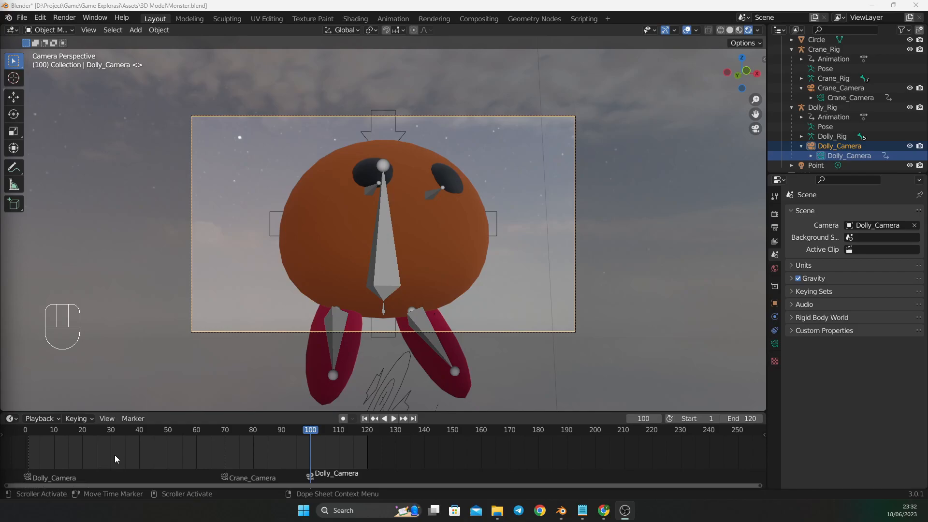
- Scrub the timeline back to frame 0, then play the animation briefly to check the camera switching and stop it
left_click(313, 434)
left_click_drag(312, 434, 25, 430)
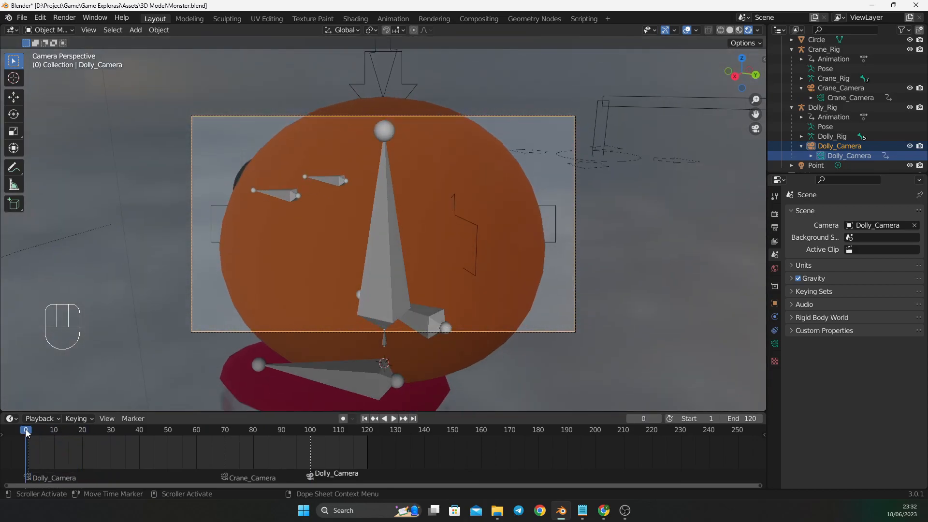
left_click(394, 420)
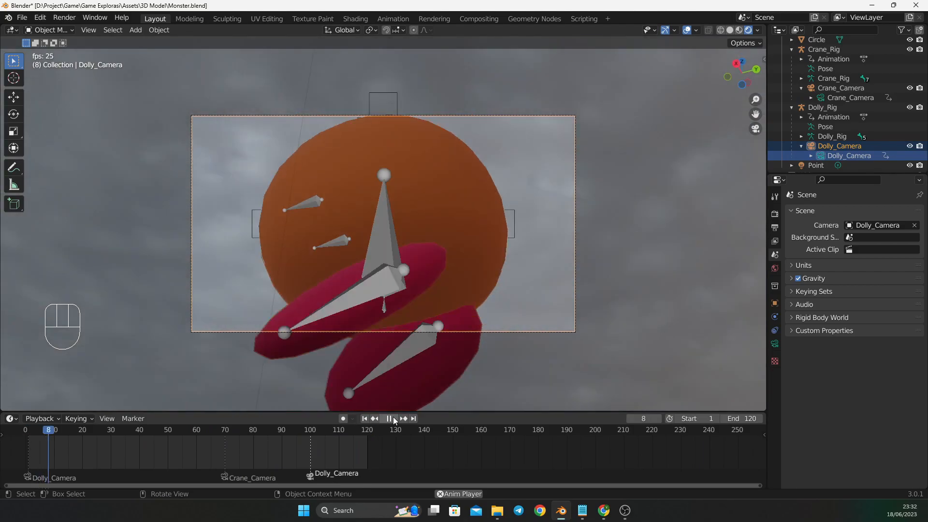
left_click(393, 419)
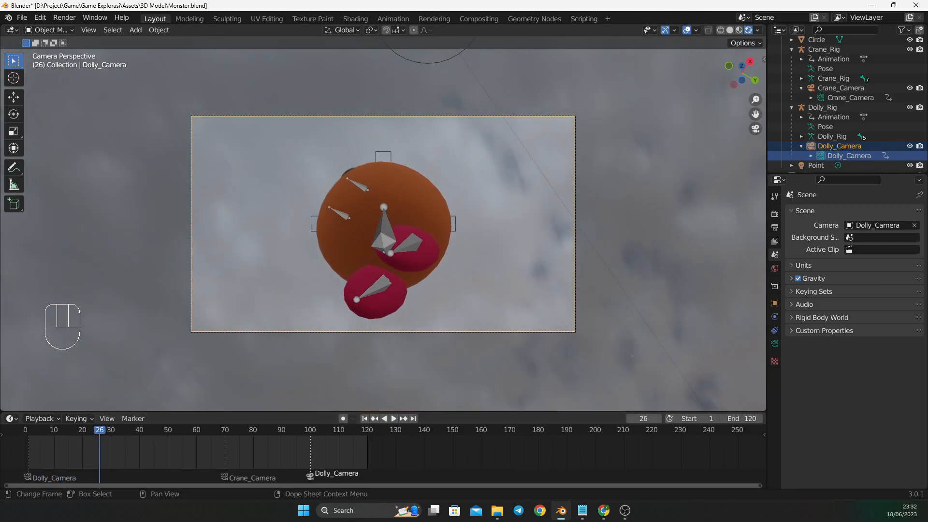